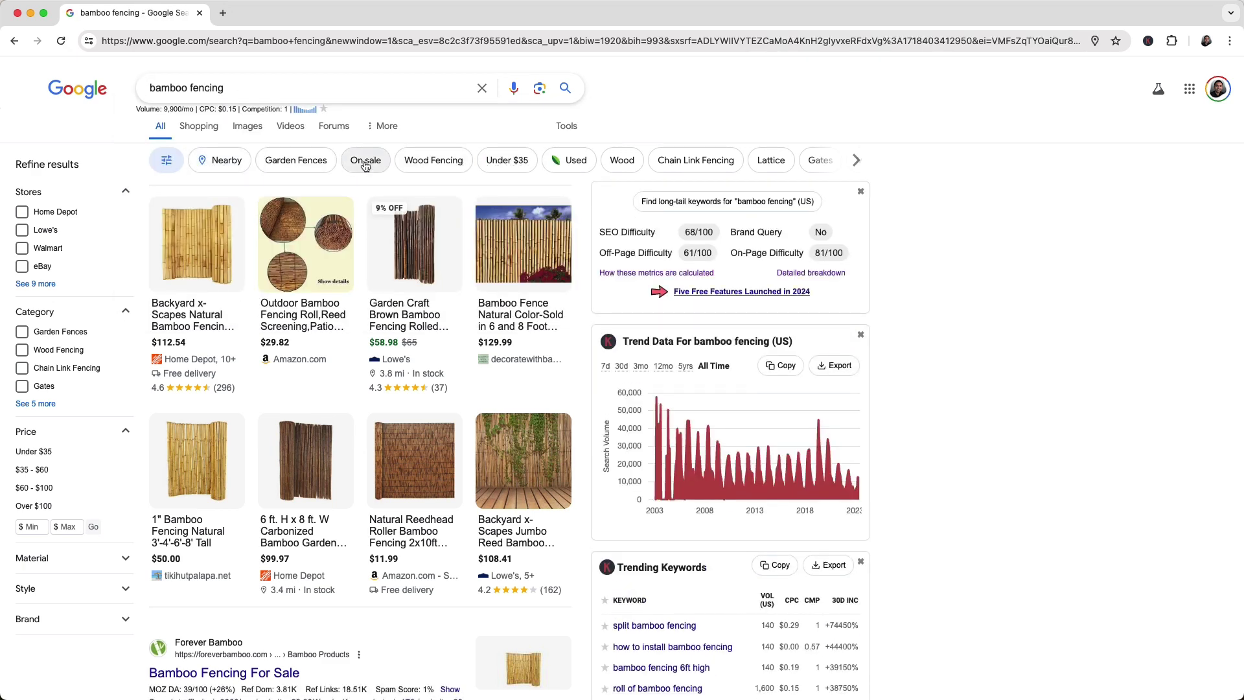
# Narrow the bamboo fencing results with the Garden Fences, Under $30 and On sale filters.
pyautogui.click(298, 162)
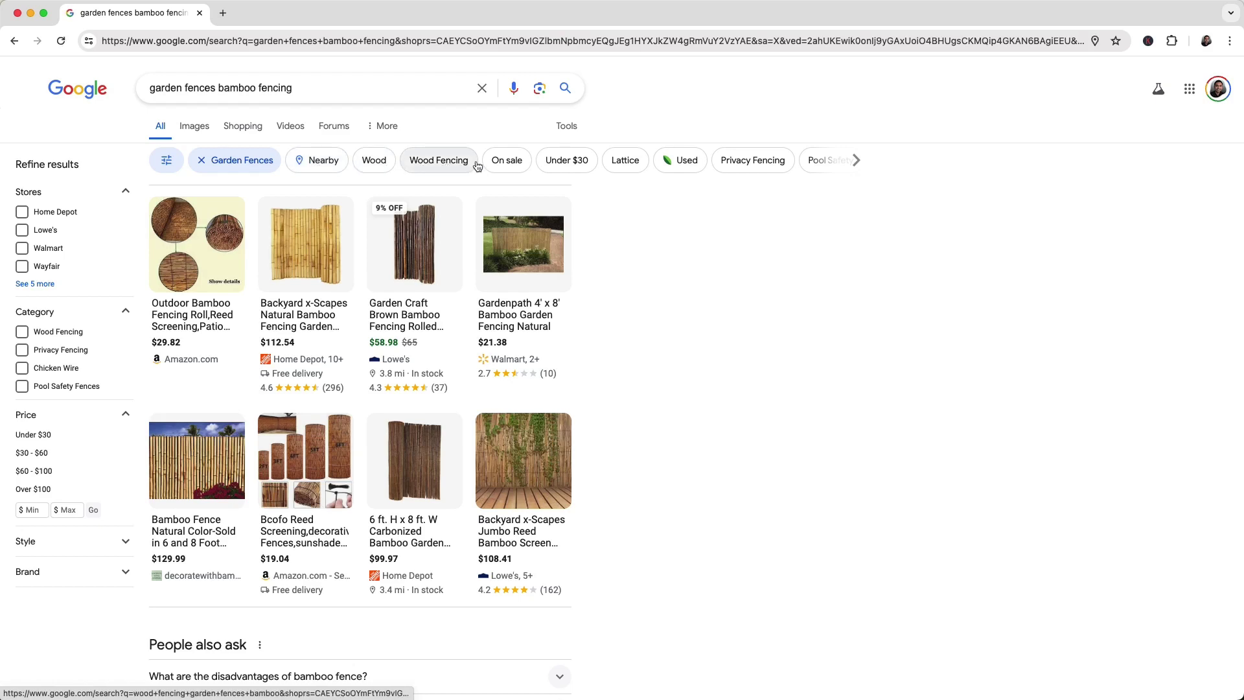
pyautogui.click(567, 161)
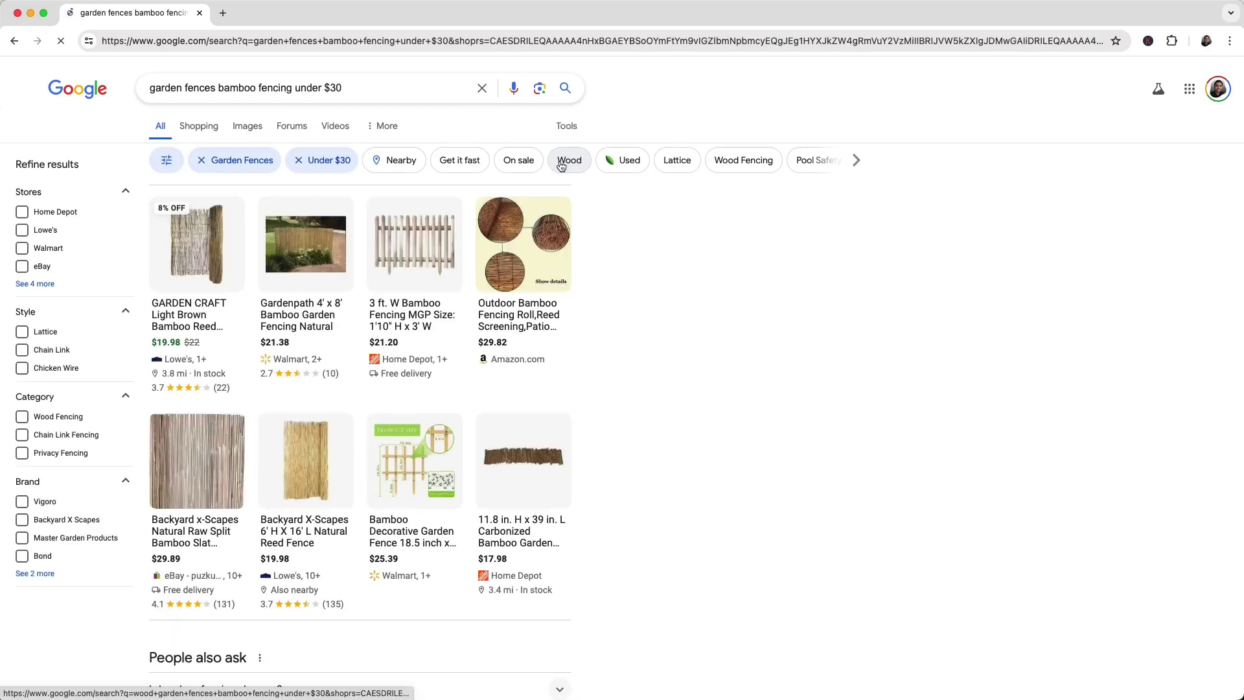
pyautogui.click(518, 160)
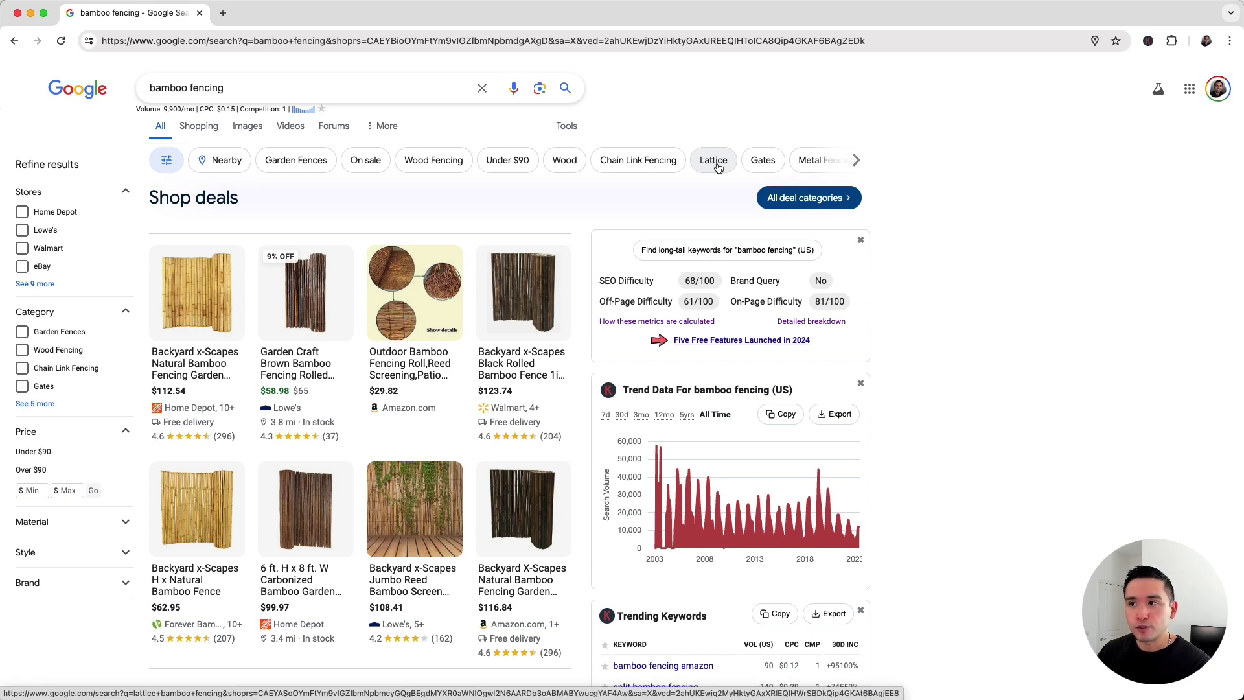
pyautogui.click(713, 161)
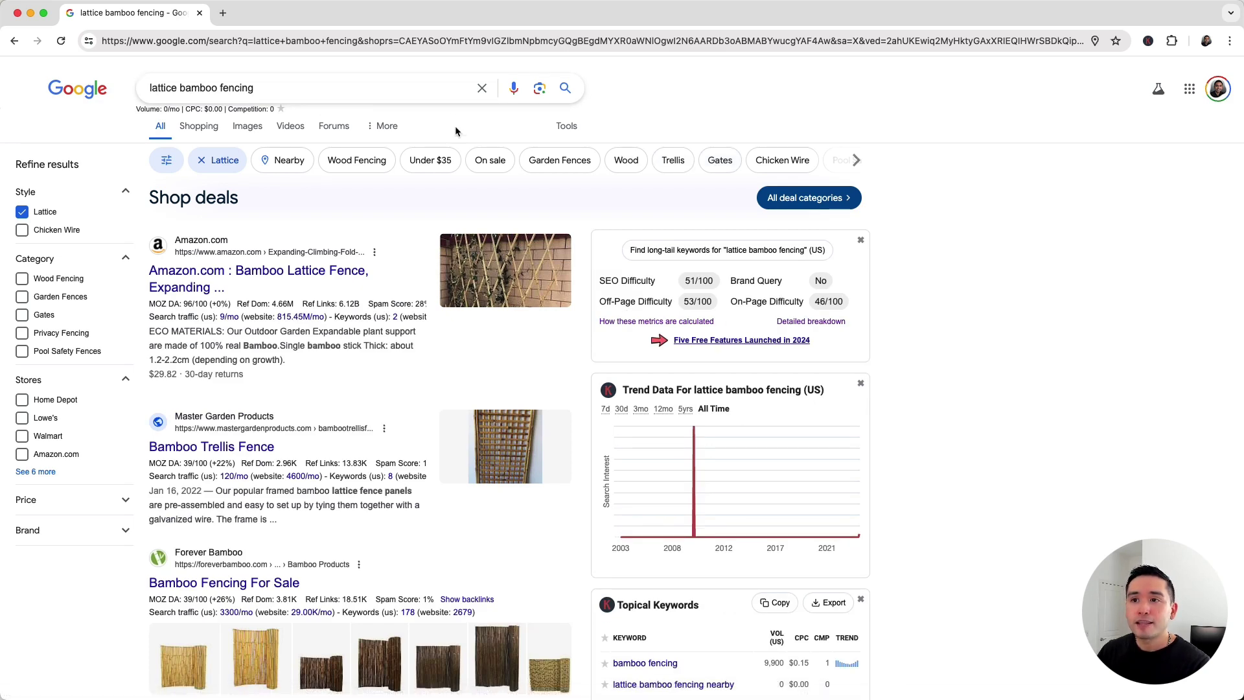
pyautogui.click(423, 166)
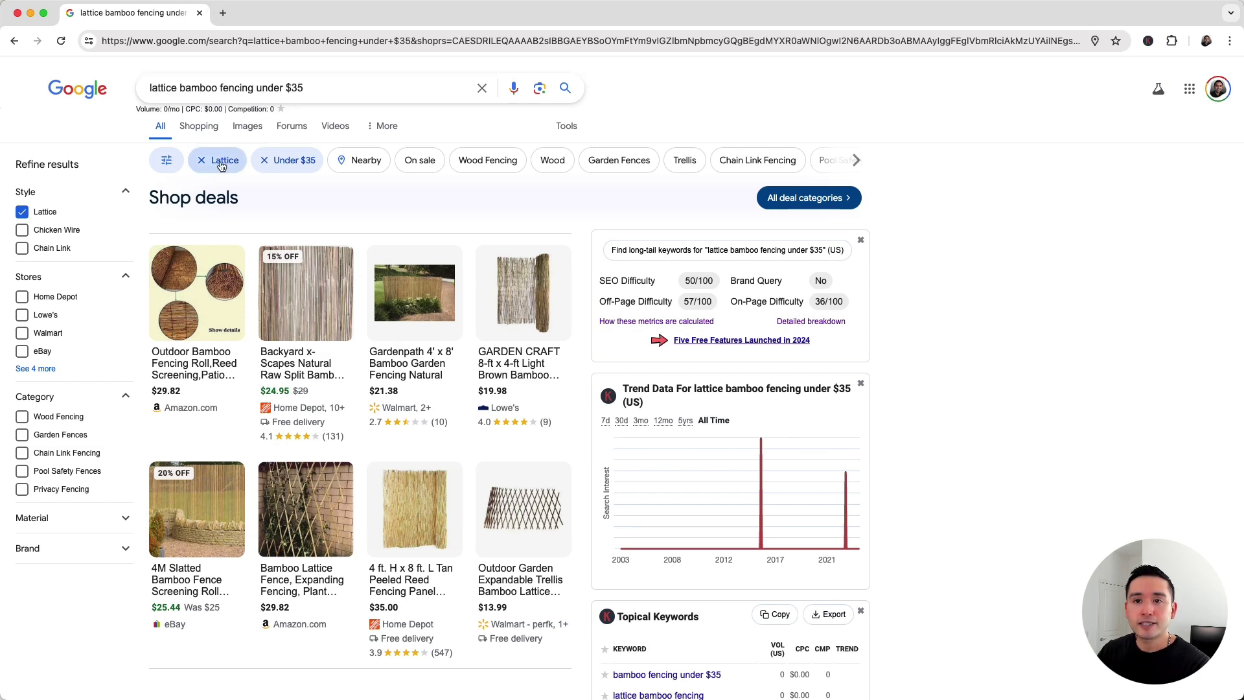
pyautogui.click(303, 168)
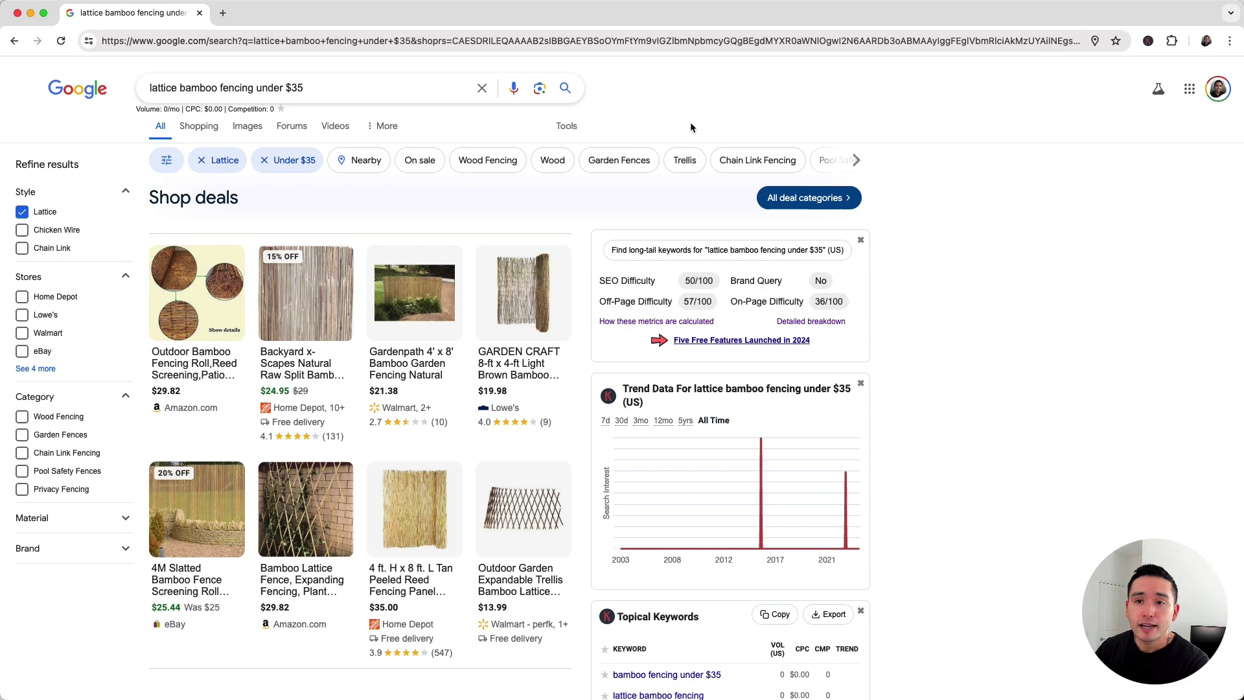
pyautogui.click(266, 162)
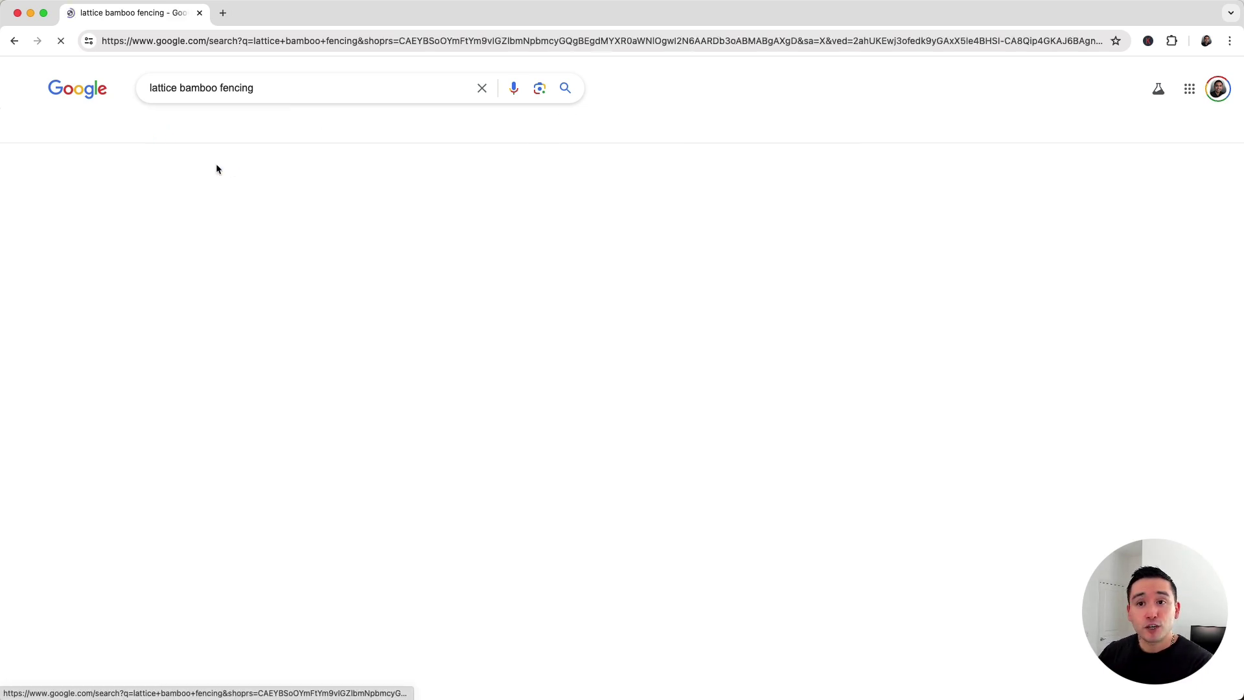
pyautogui.click(200, 163)
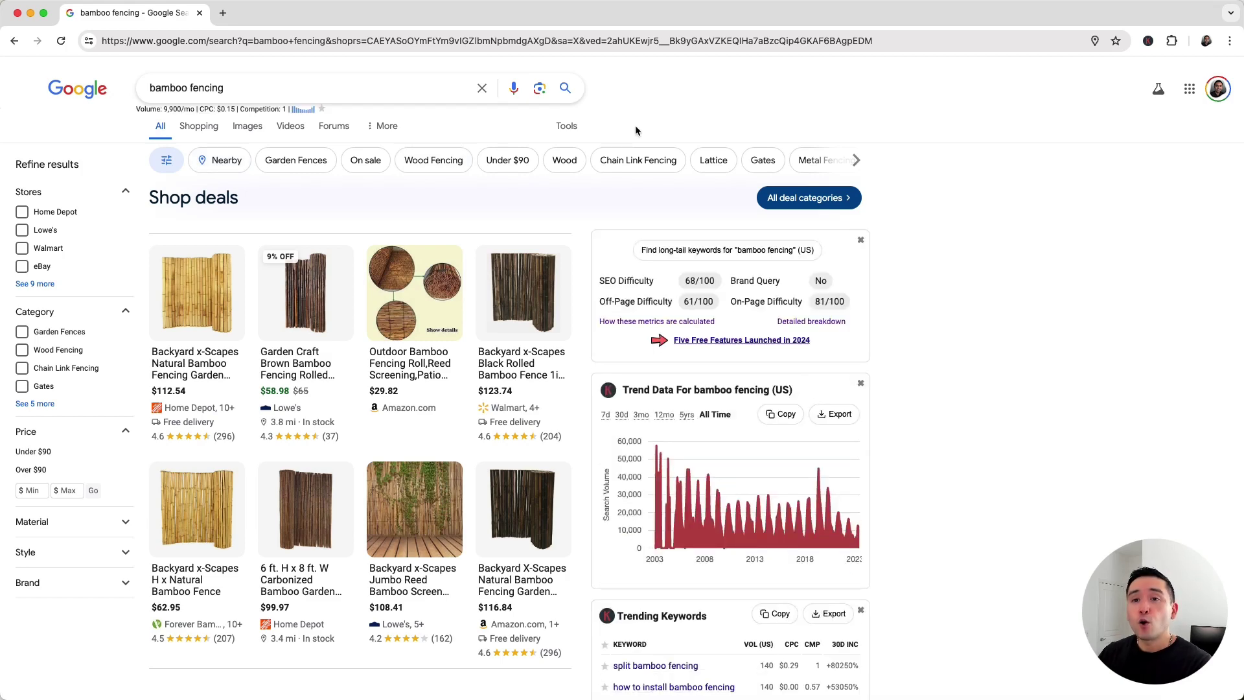
# Scroll down the results until the Keywords Everywhere Topical Keywords widget shows in the sidebar.
pyautogui.scroll(-7, 635, 125)
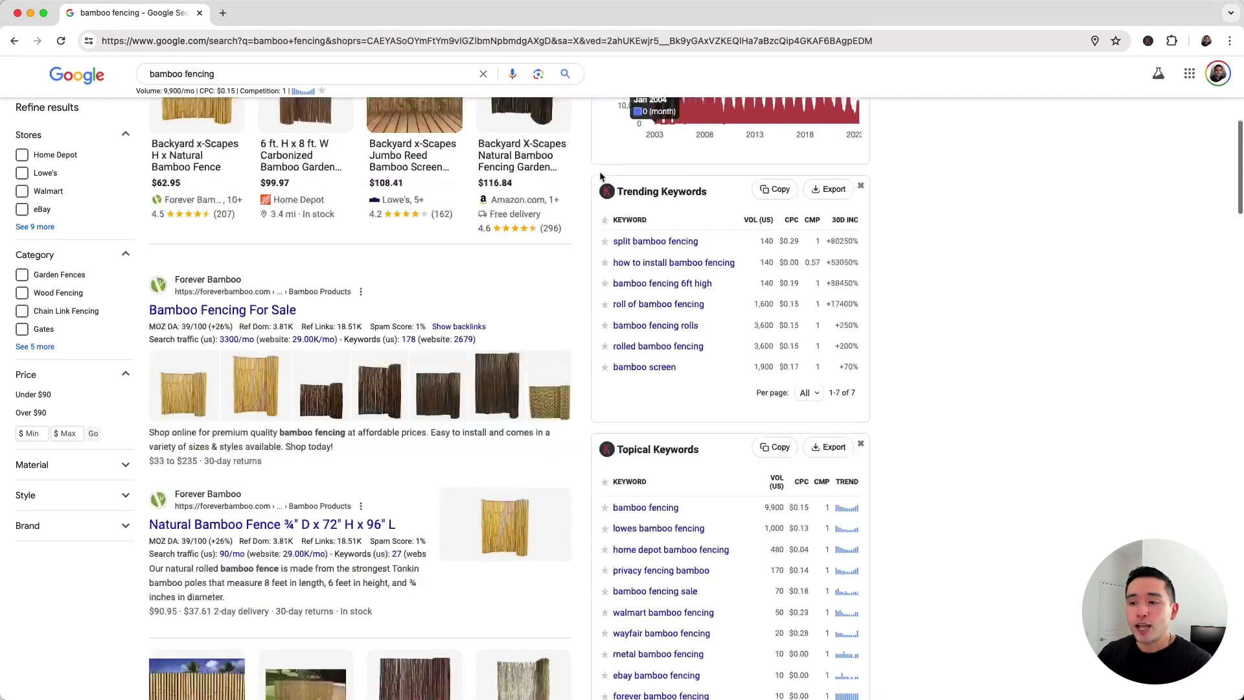
pyautogui.scroll(-2, 600, 174)
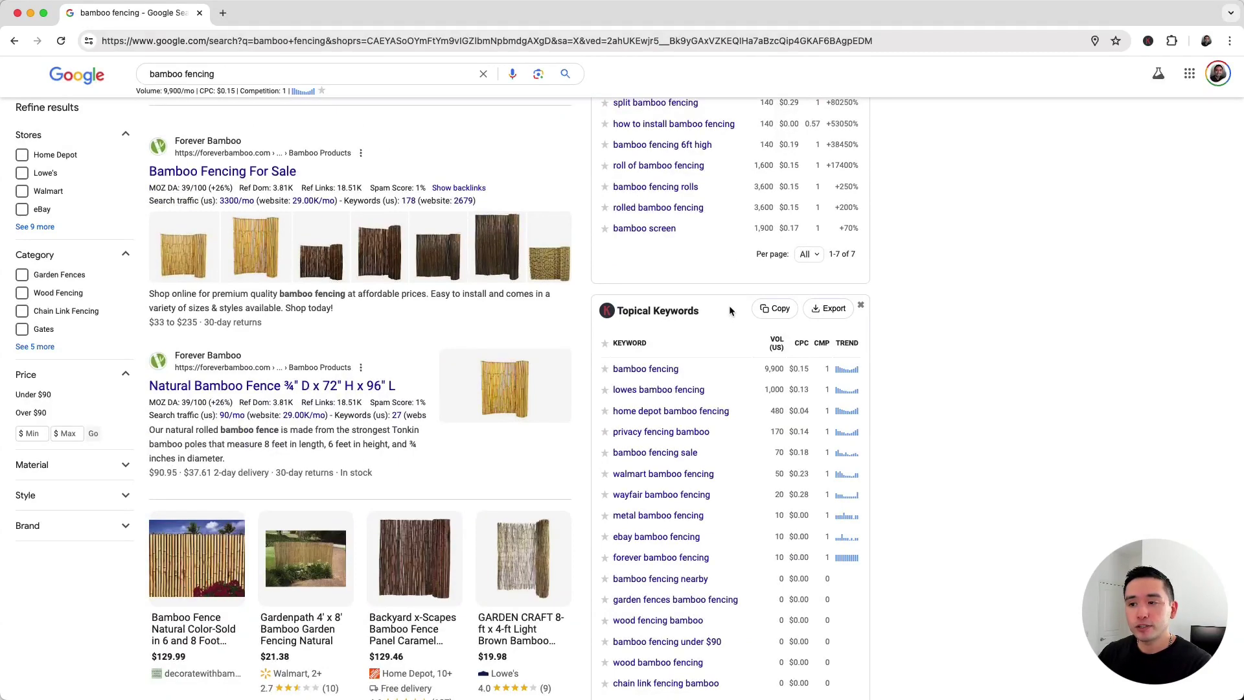
pyautogui.scroll(-1, 645, 363)
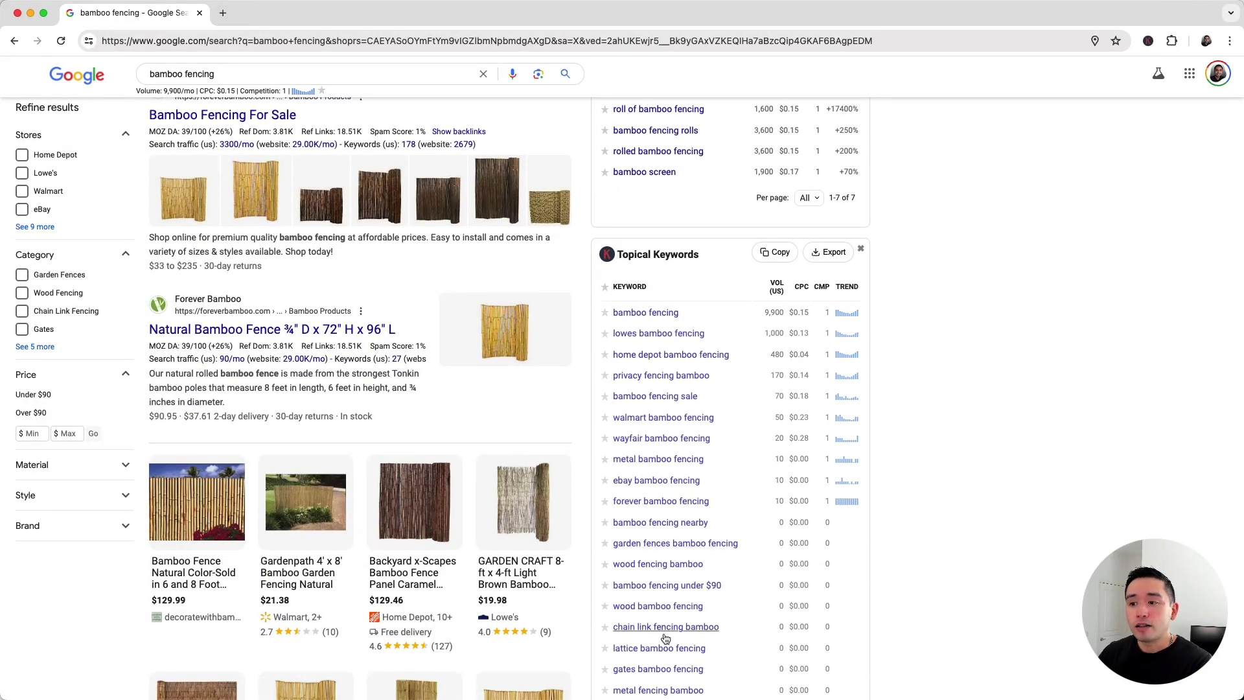
pyautogui.scroll(10, 634, 355)
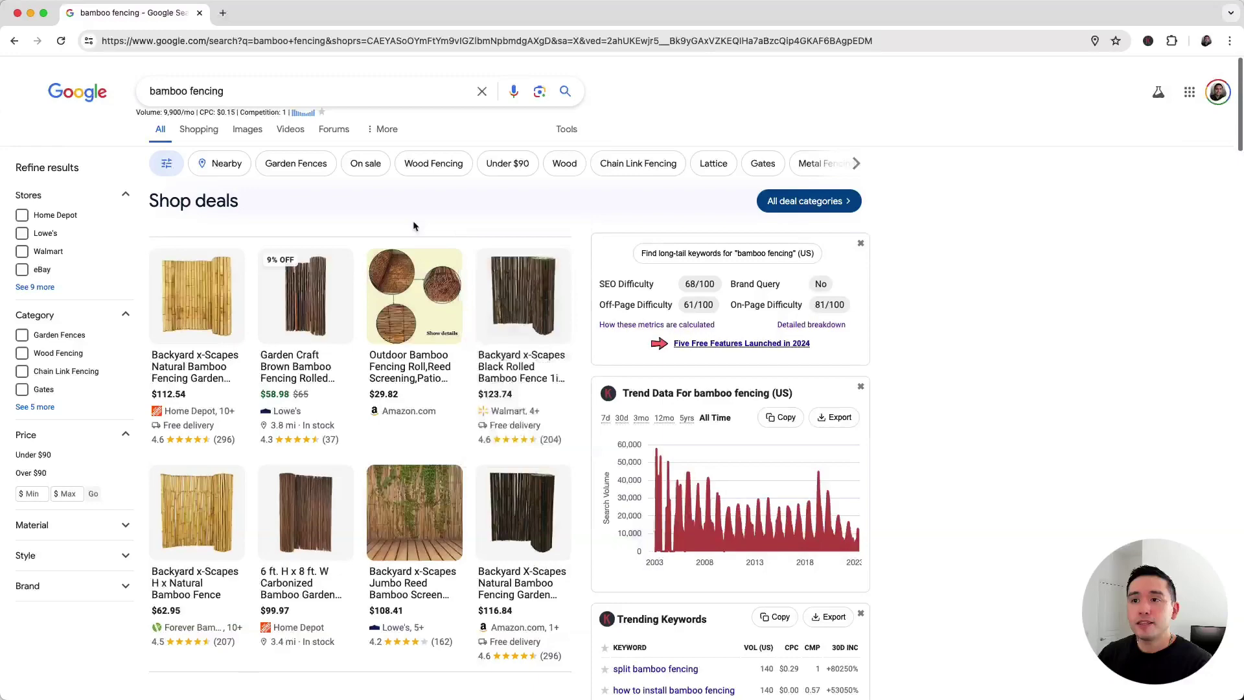
pyautogui.scroll(-9, 661, 271)
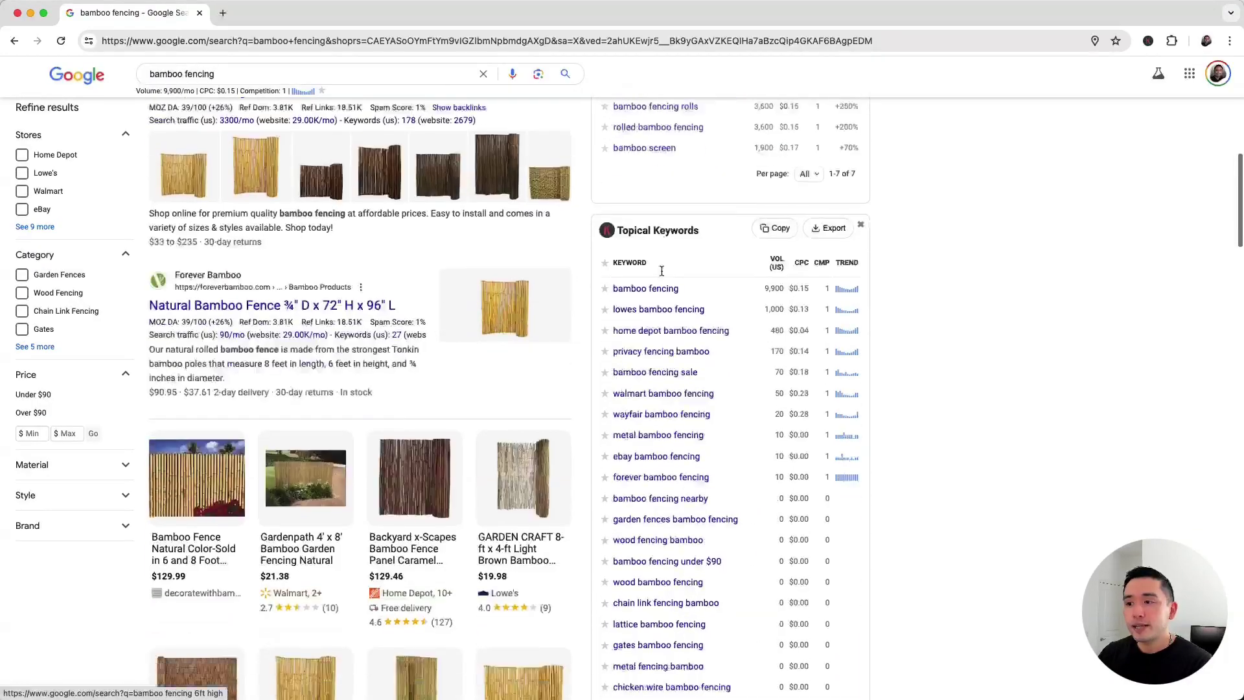
pyautogui.scroll(-1, 661, 271)
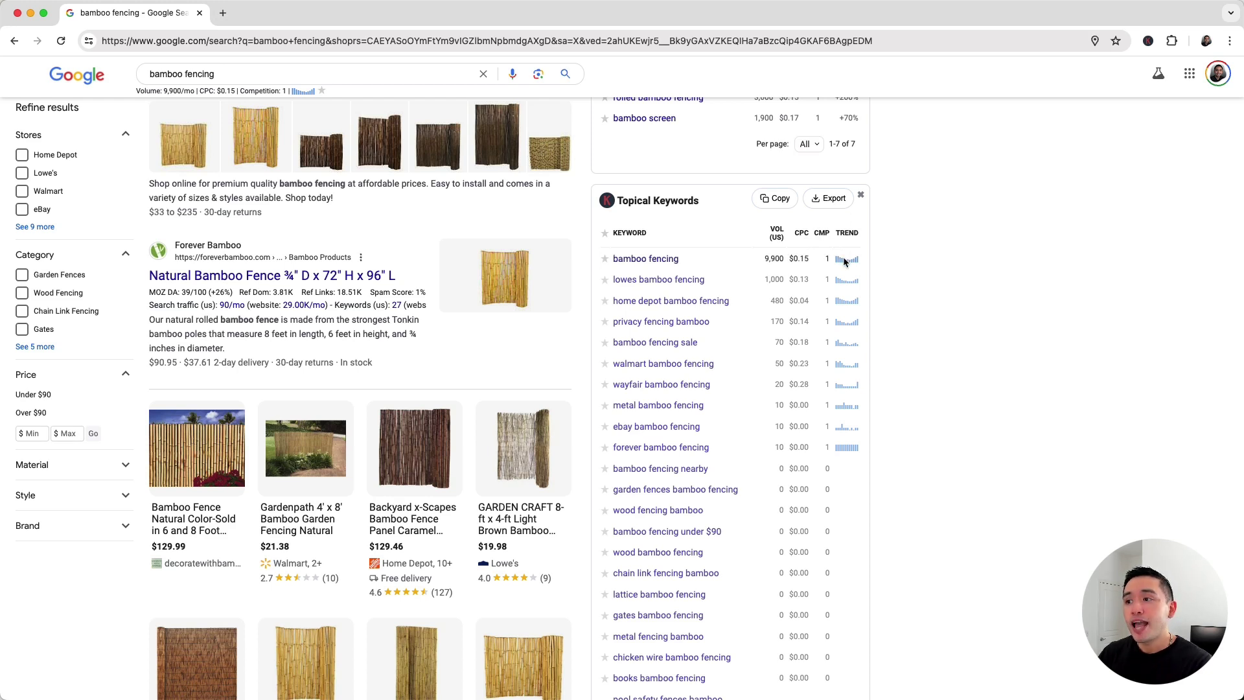
# Scroll through the Topical Keywords widget and export its list as the topicg-bamboo_fencing CSV.
pyautogui.moveTo(844, 261)
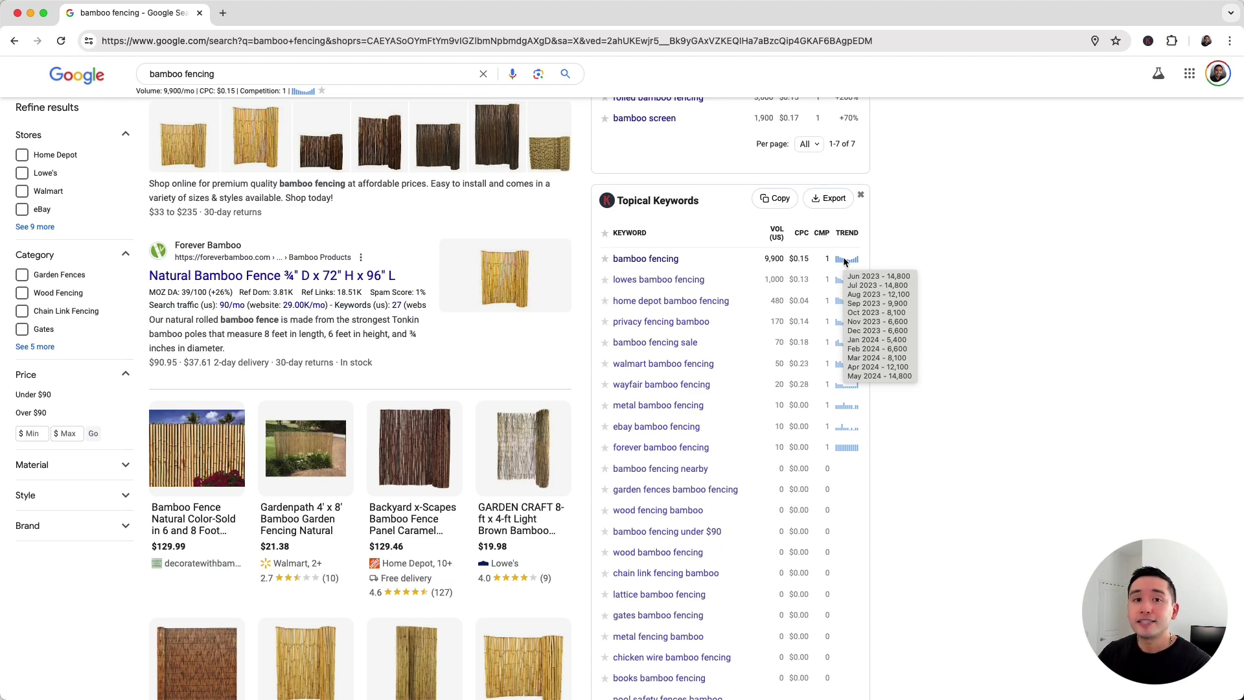
pyautogui.scroll(-2, 674, 322)
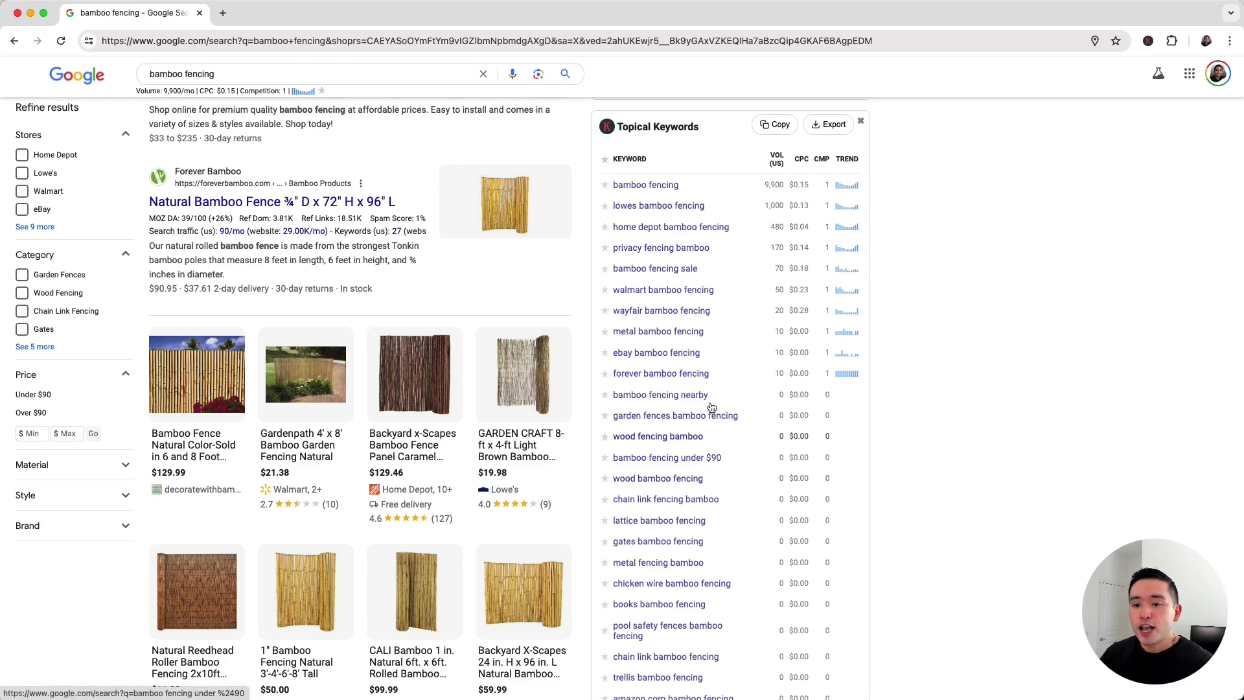
pyautogui.scroll(-1, 718, 306)
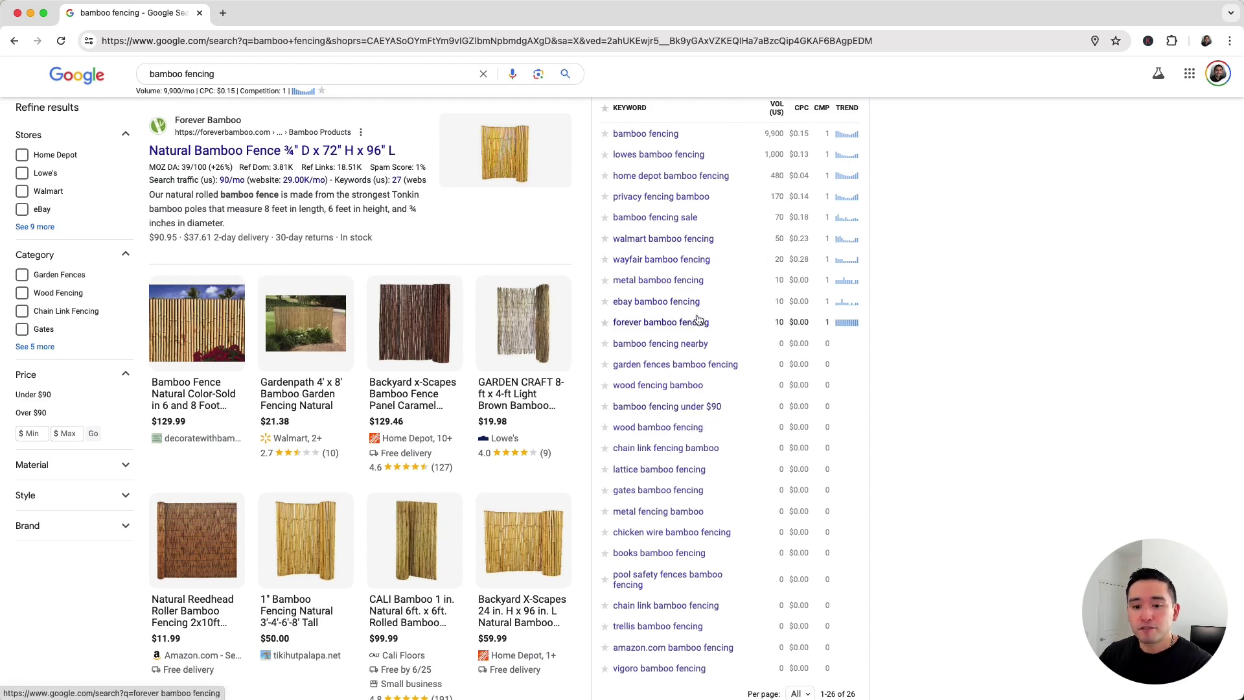
pyautogui.scroll(4, 712, 327)
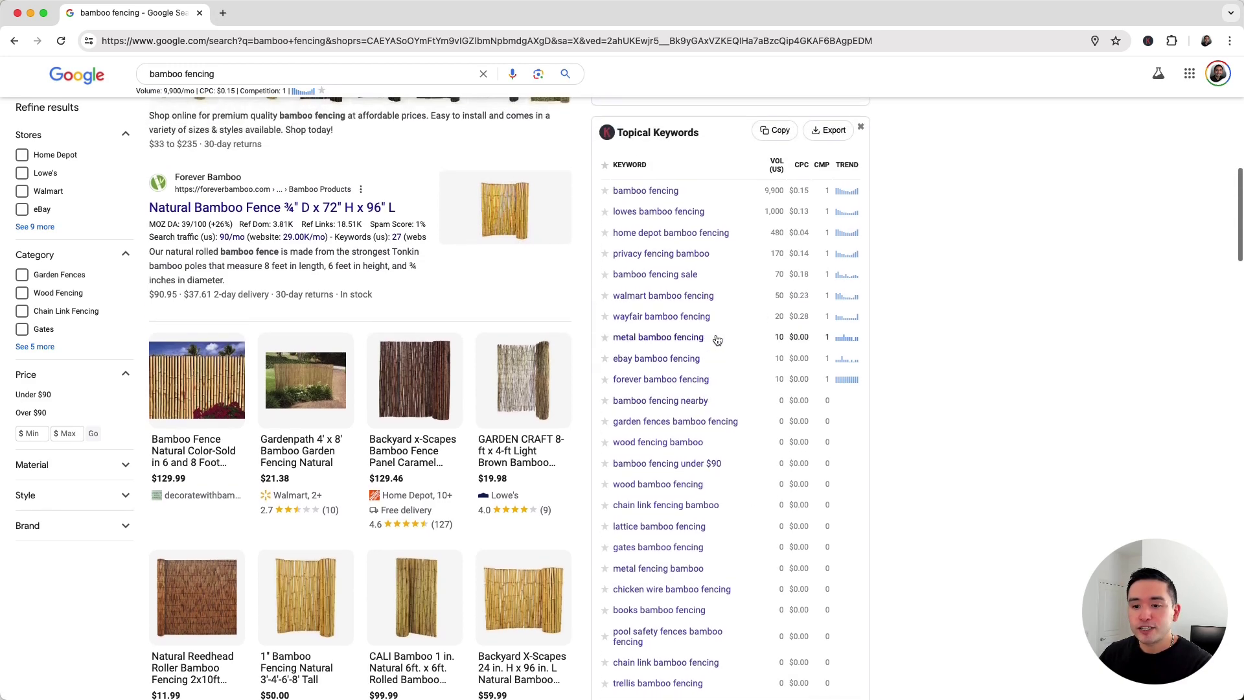
pyautogui.scroll(12, 716, 337)
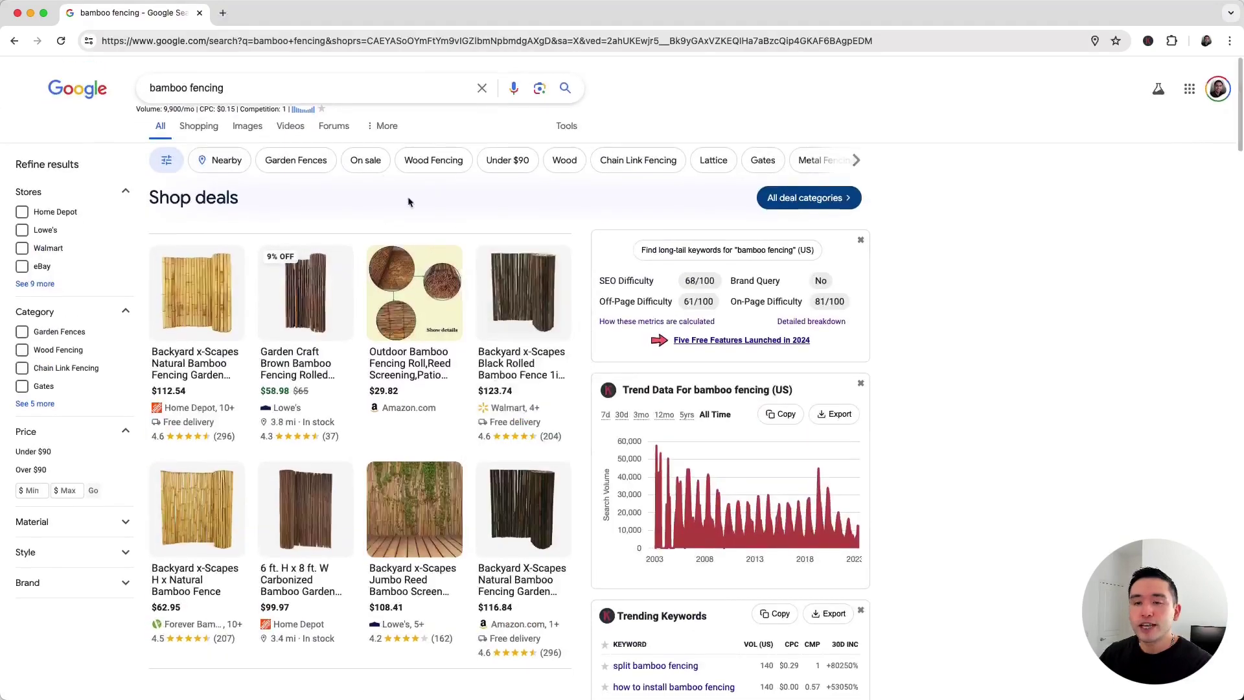
pyautogui.scroll(-12, 247, 165)
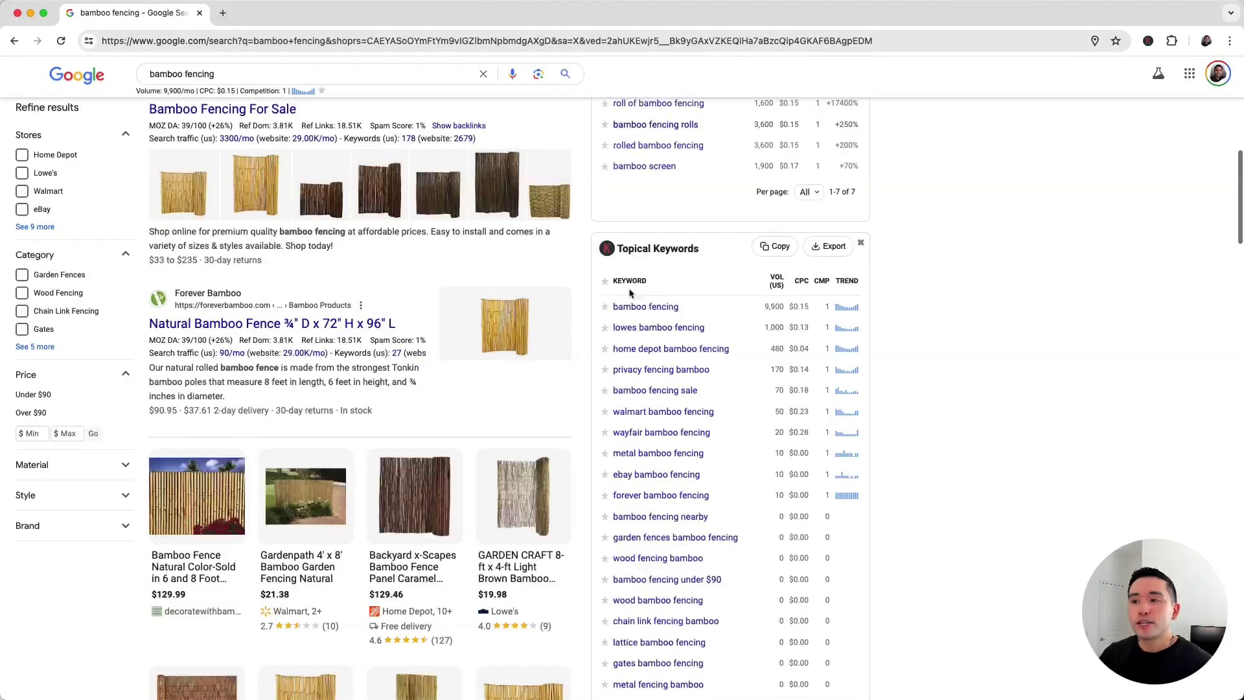
pyautogui.scroll(7, 674, 302)
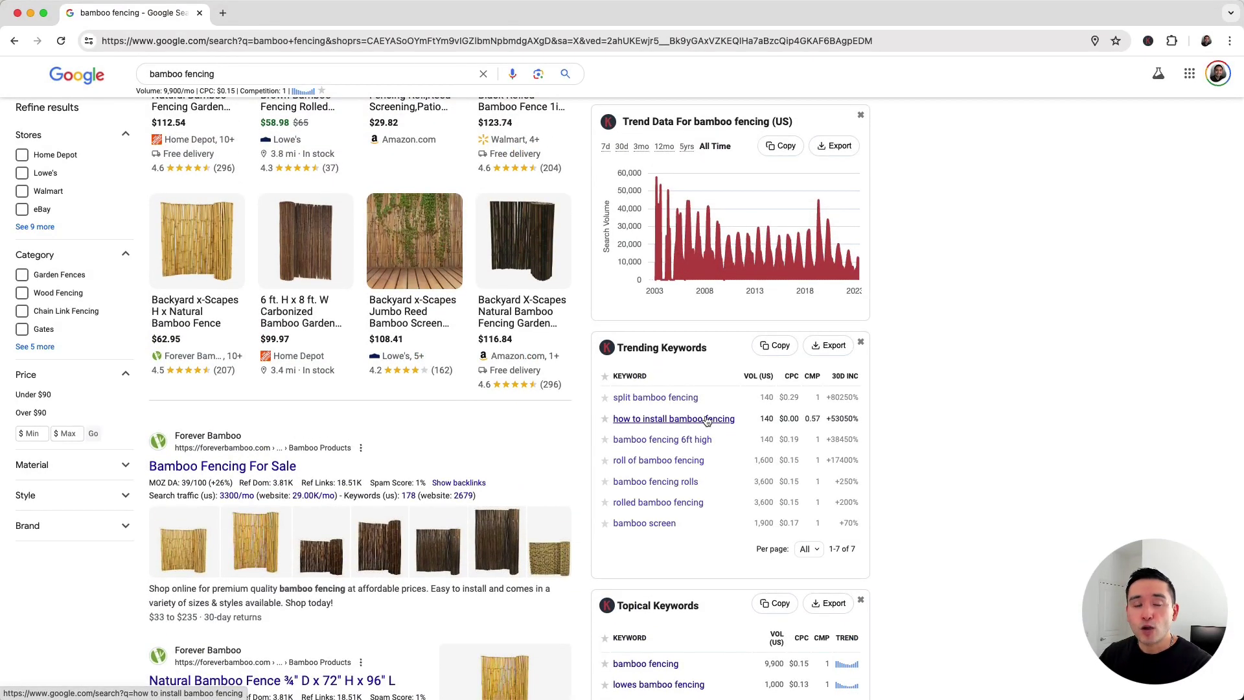
pyautogui.scroll(-4, 717, 364)
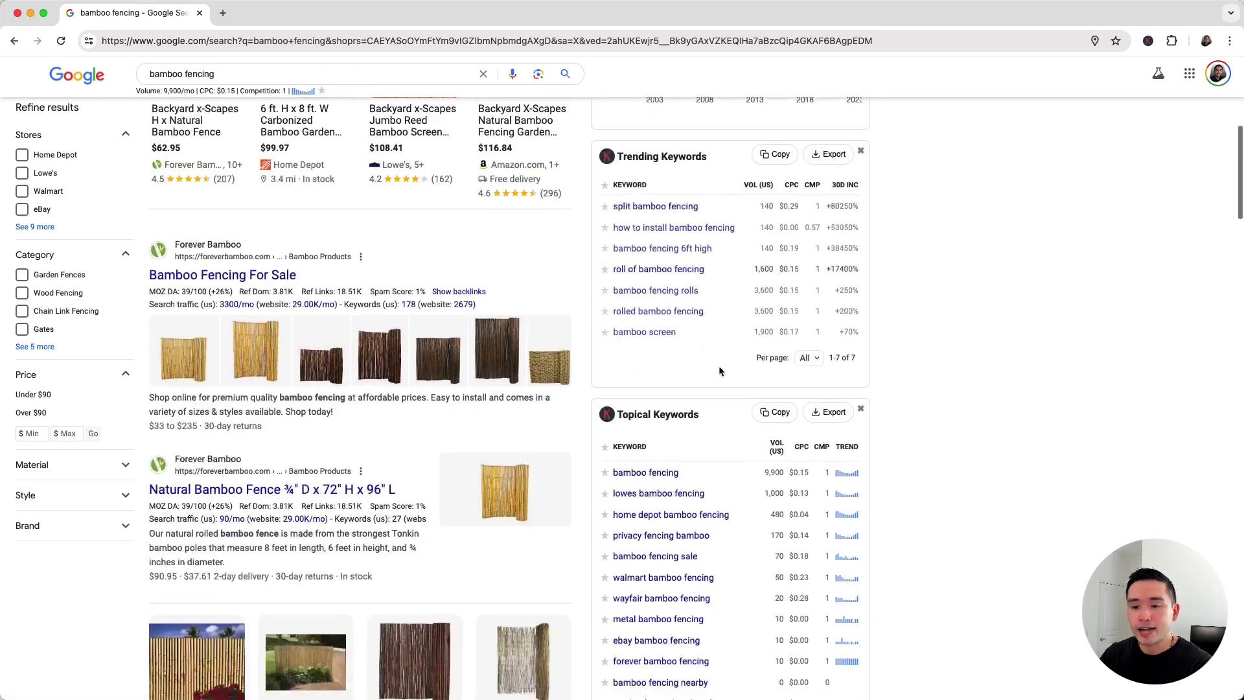
pyautogui.scroll(2, 718, 367)
pyautogui.scroll(-4, 712, 389)
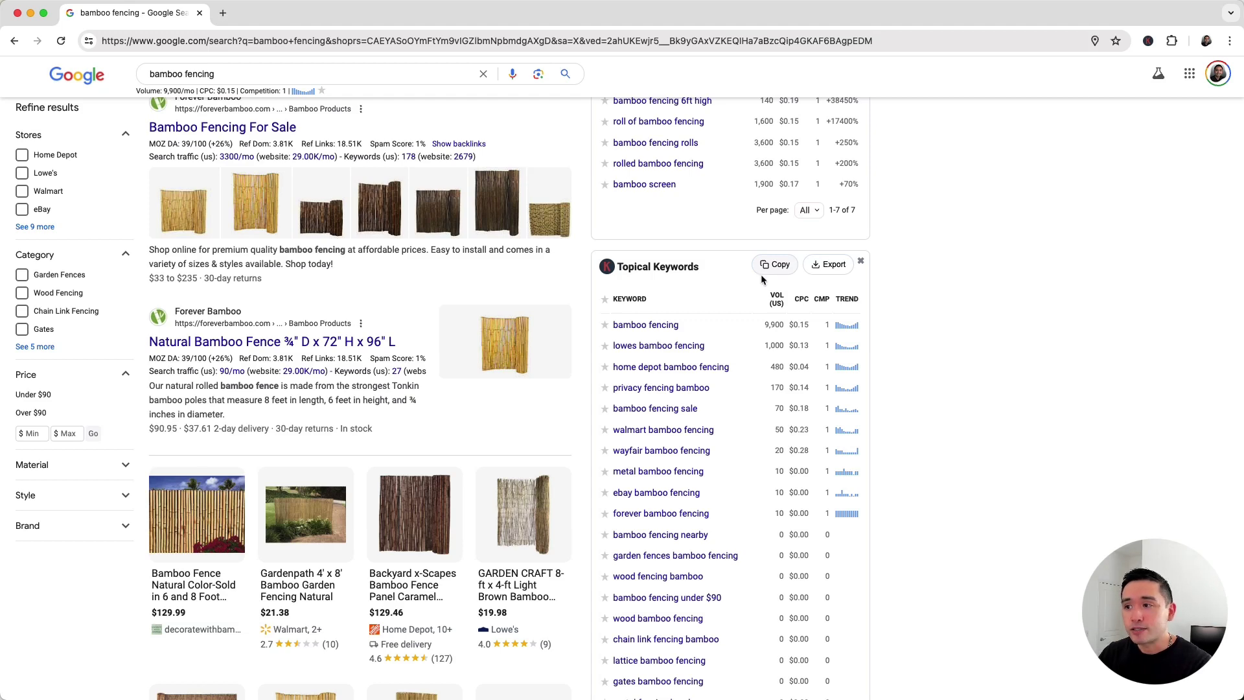
pyautogui.scroll(-1, 813, 243)
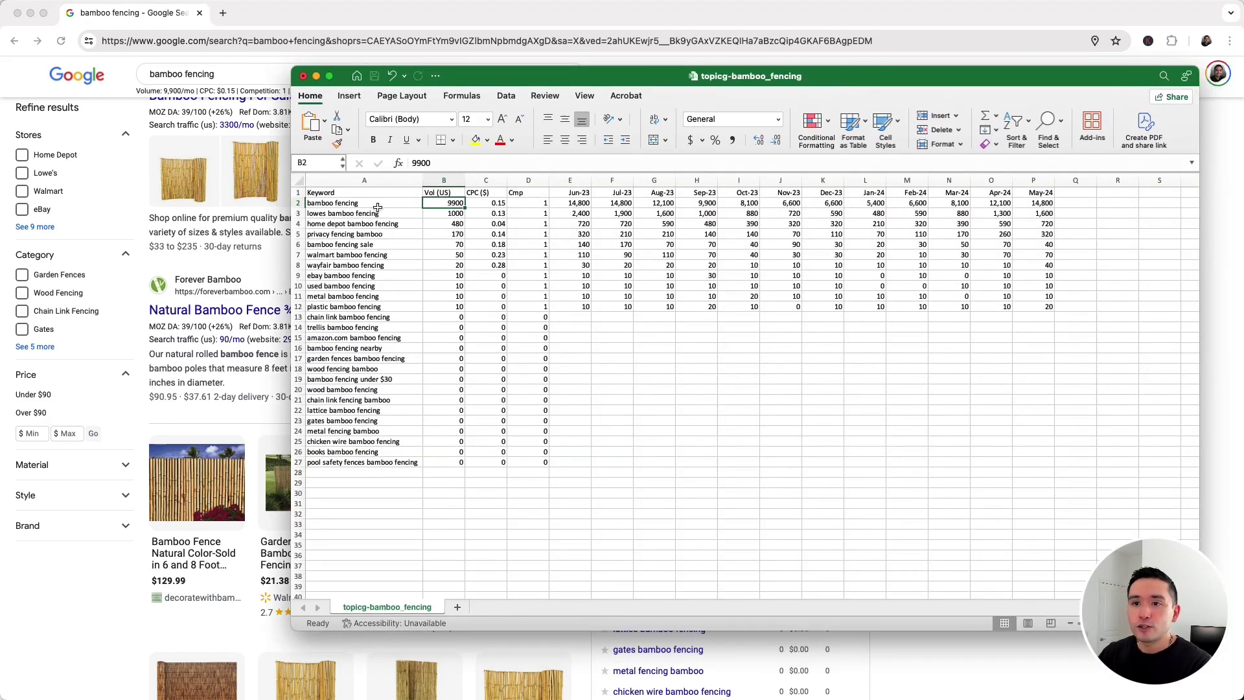
# Highlight the Keyword, Vol, CPC, Cmp and monthly volume columns in the spreadsheet.
pyautogui.moveTo(370, 207); pyautogui.dragTo(378, 474)
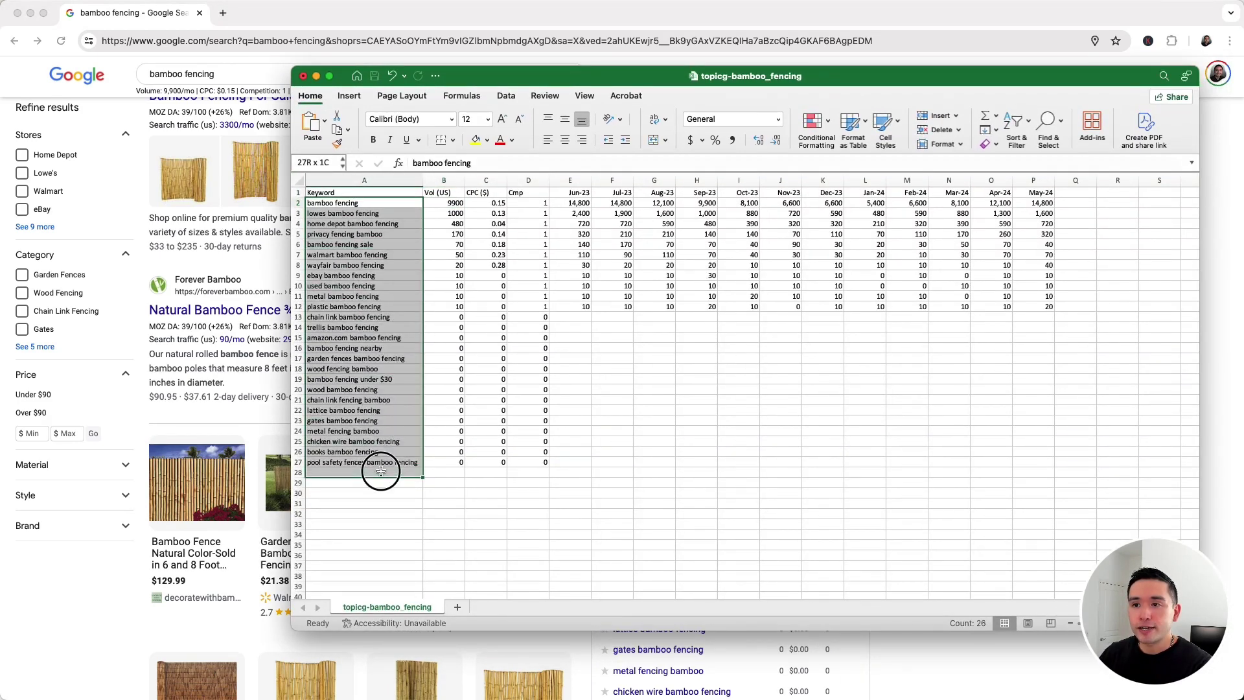
pyautogui.moveTo(446, 205); pyautogui.dragTo(436, 463)
pyautogui.click(490, 193)
pyautogui.click(528, 195)
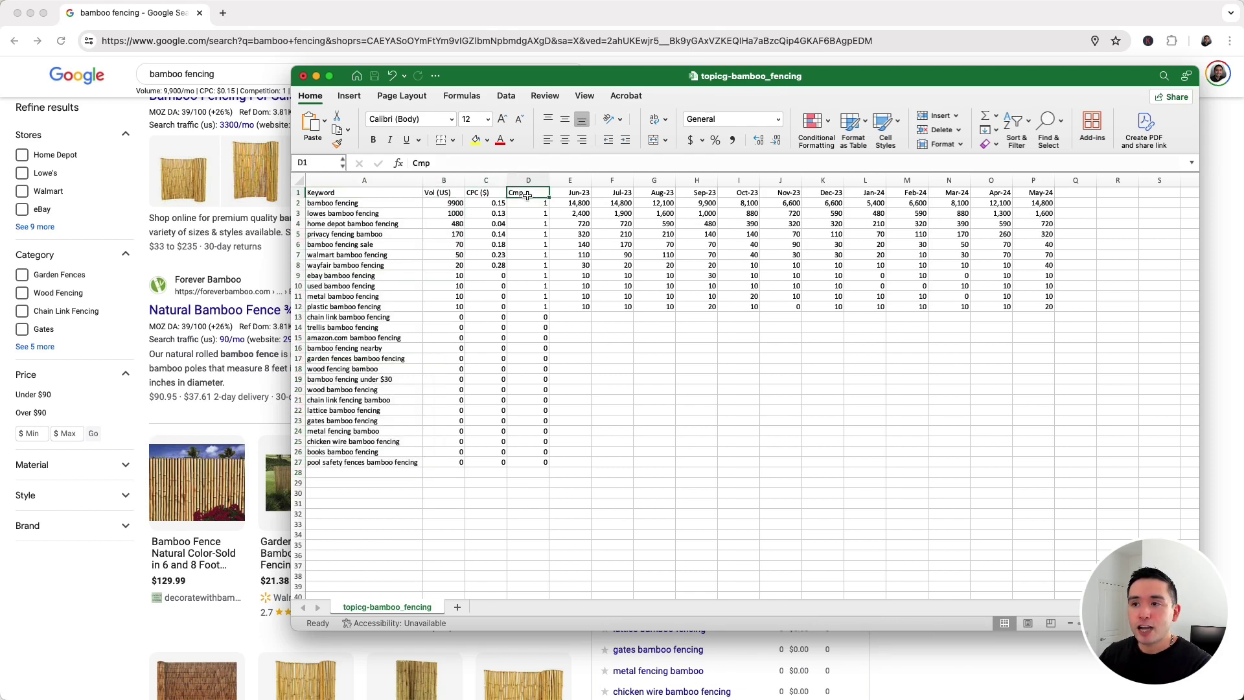
pyautogui.moveTo(569, 202); pyautogui.dragTo(1051, 306)
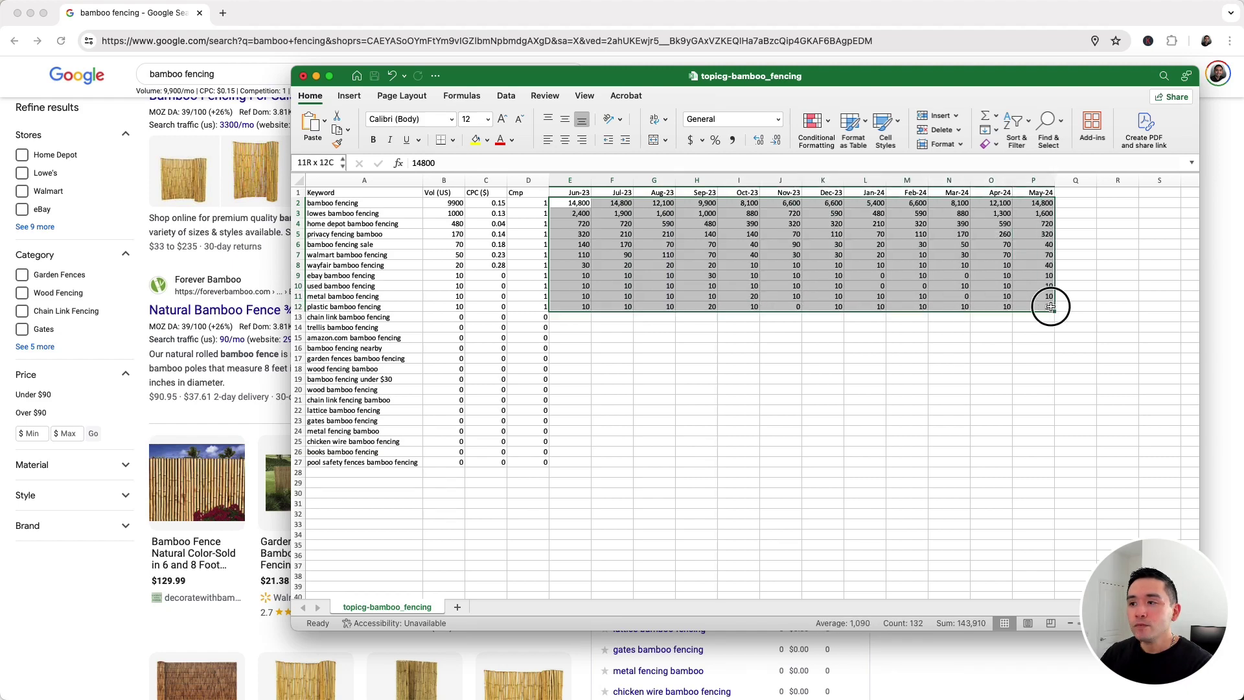
# Highlight the zero-volume keywords with empty monthly cells in rows 13–27, then clear the selection.
pyautogui.moveTo(563, 317); pyautogui.dragTo(998, 461)
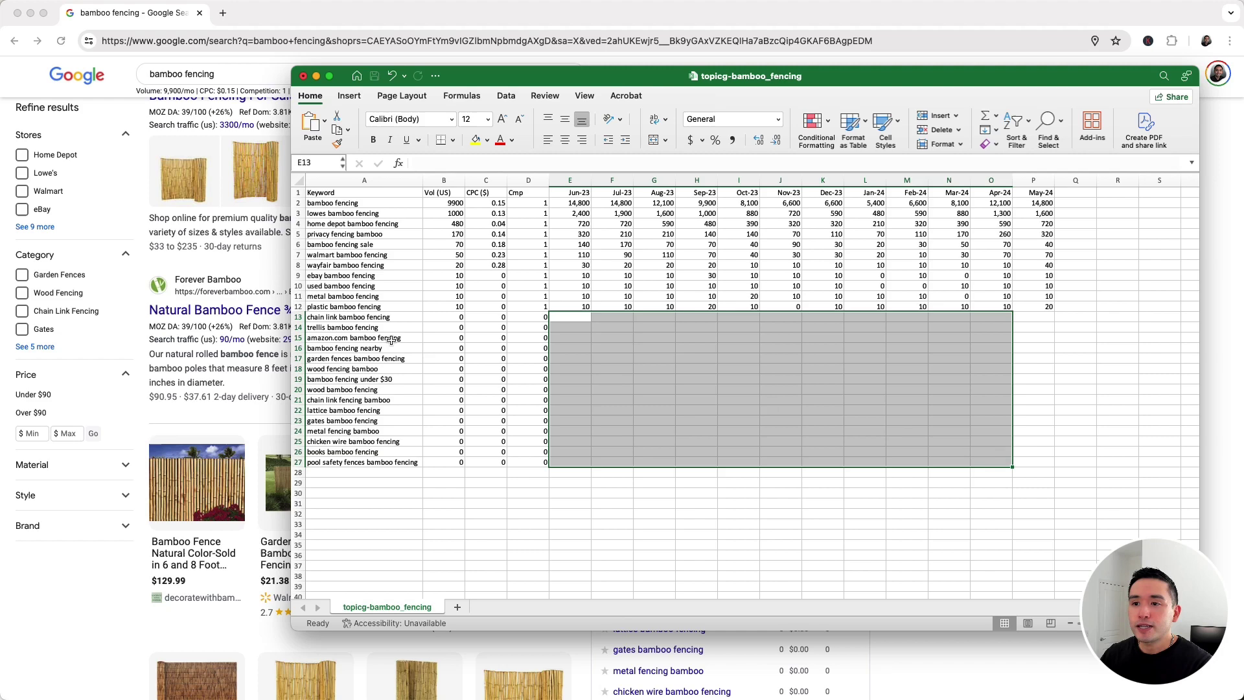
pyautogui.moveTo(445, 318); pyautogui.dragTo(465, 460)
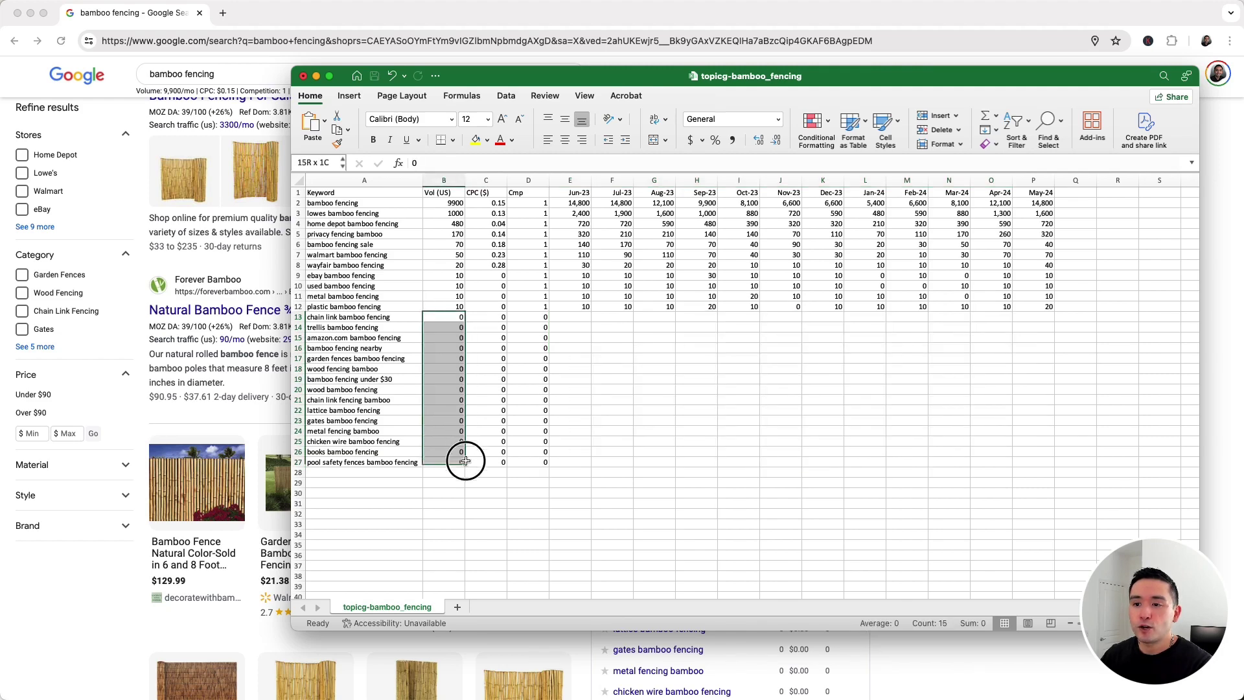
pyautogui.moveTo(574, 332); pyautogui.dragTo(839, 461)
pyautogui.moveTo(368, 202); pyautogui.dragTo(361, 453)
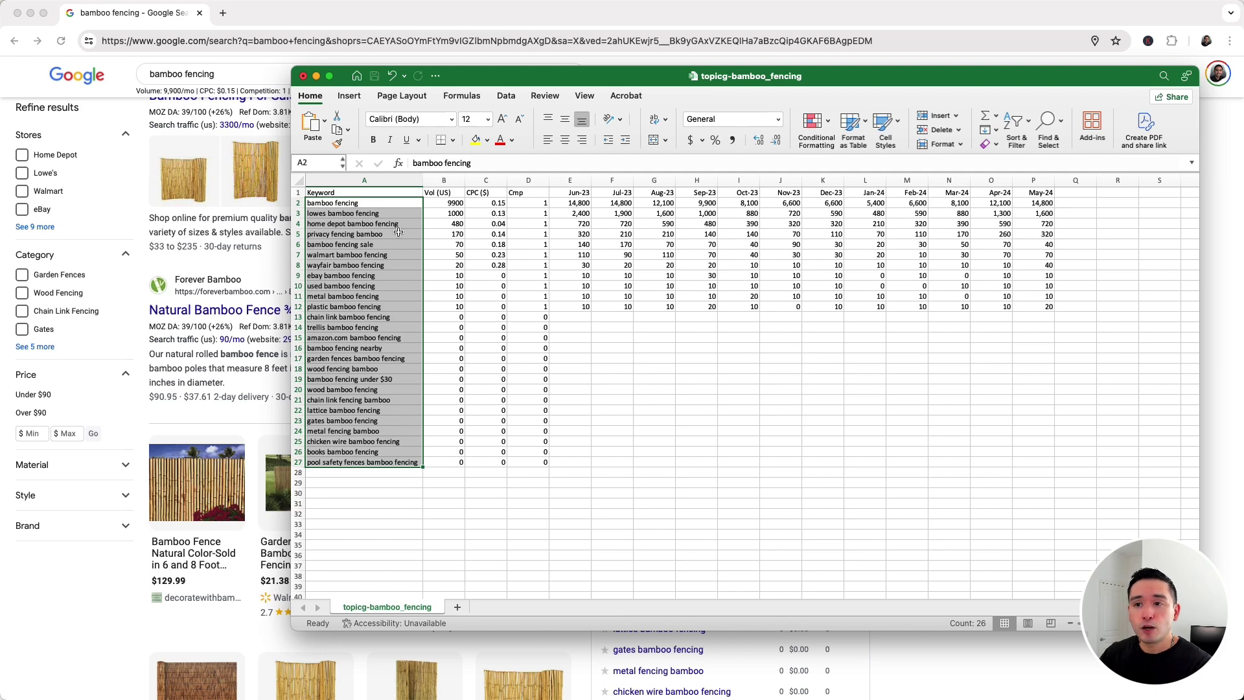
pyautogui.click(404, 255)
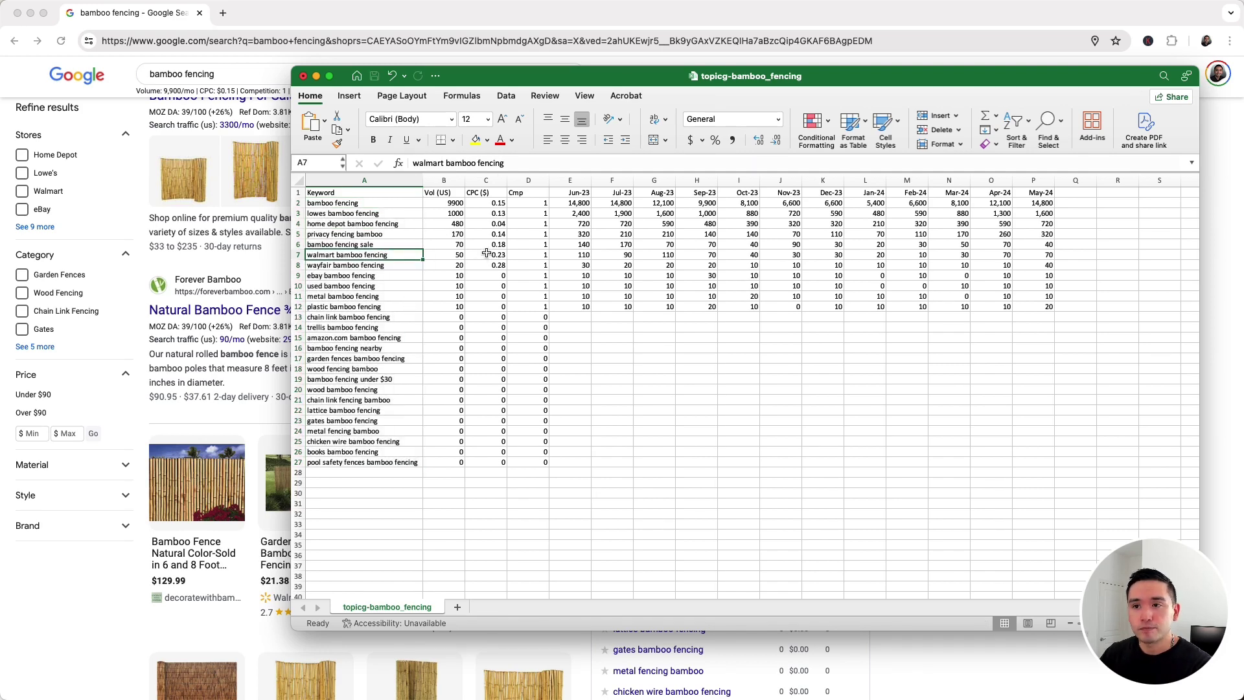
pyautogui.click(530, 23)
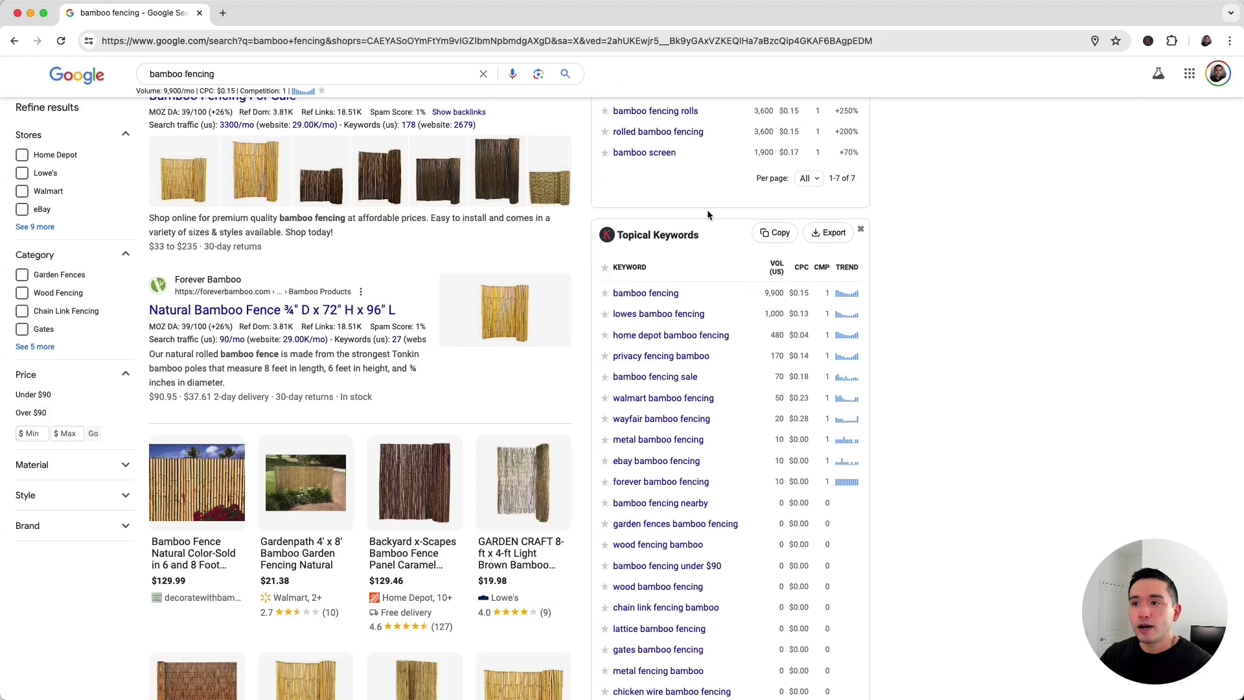